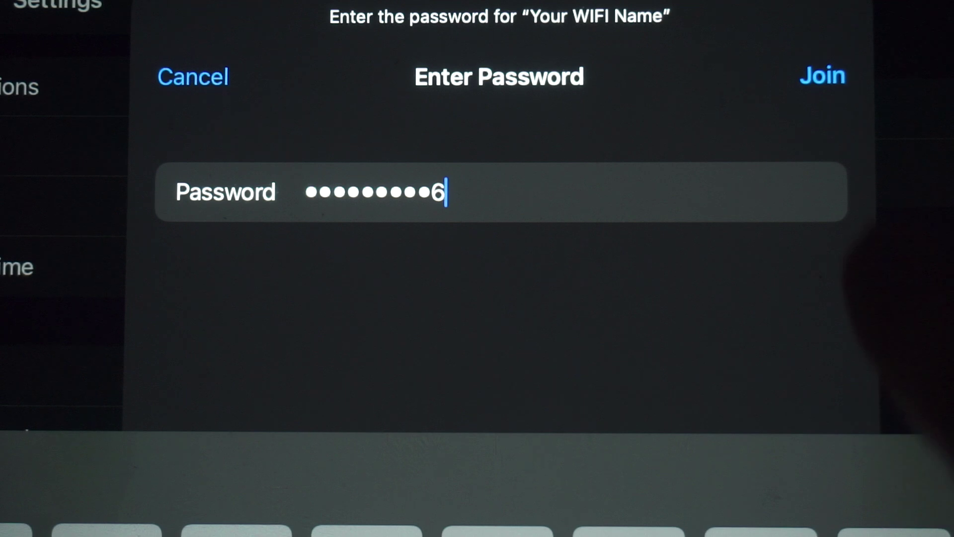
Join the iPad to the 'Your WIFI Name' network with its password
left_click(822, 75)
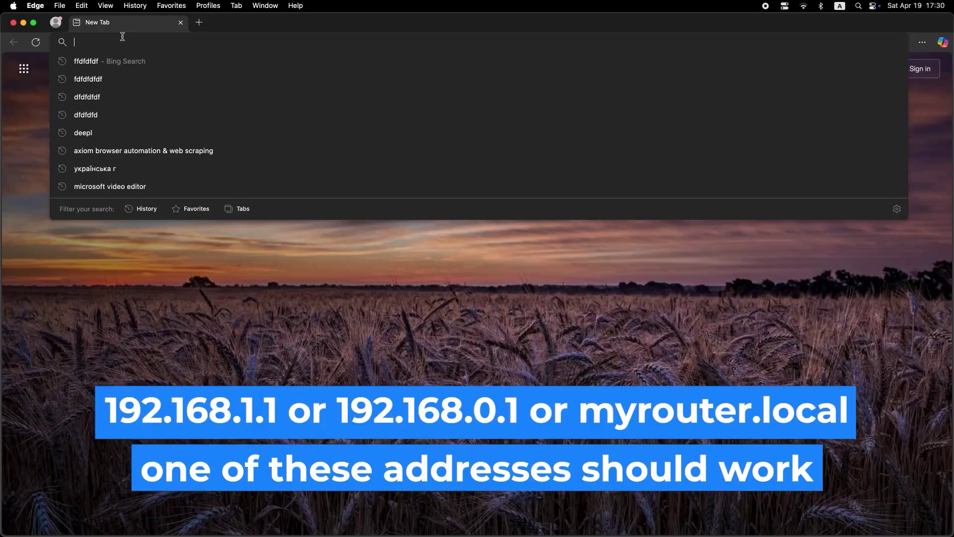
Load the router admin page at 192.168.1.1 in Edge, fixing the mistyped address
type("192")
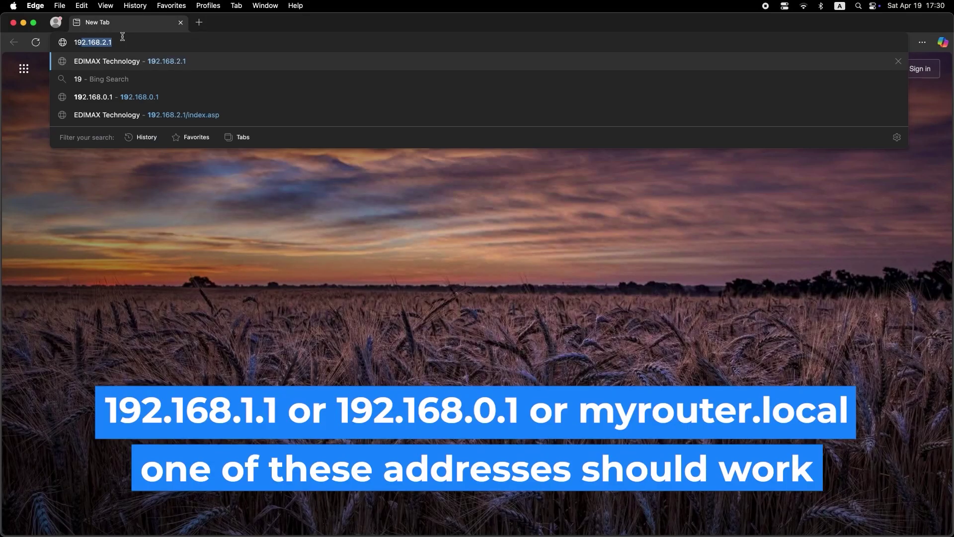
type(".168.2.1")
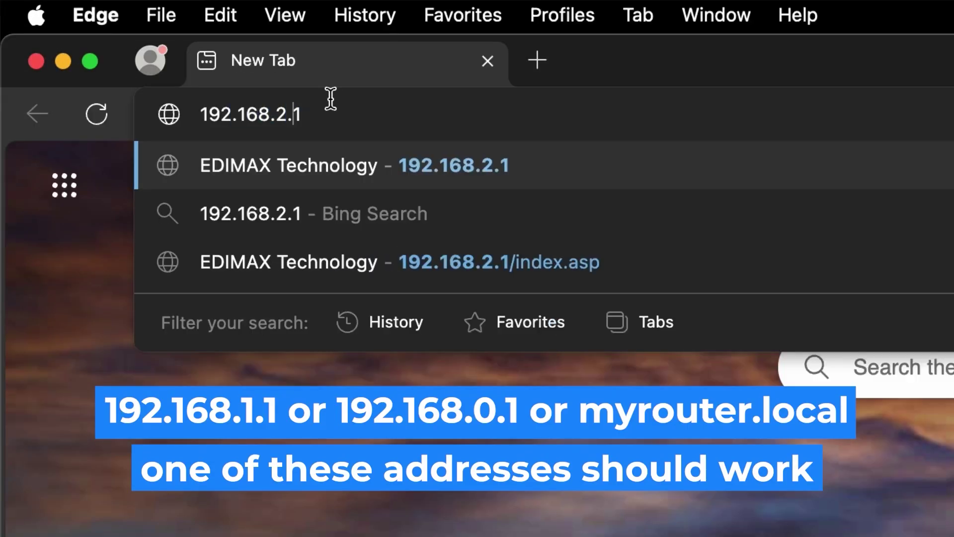
key("BackSpace")
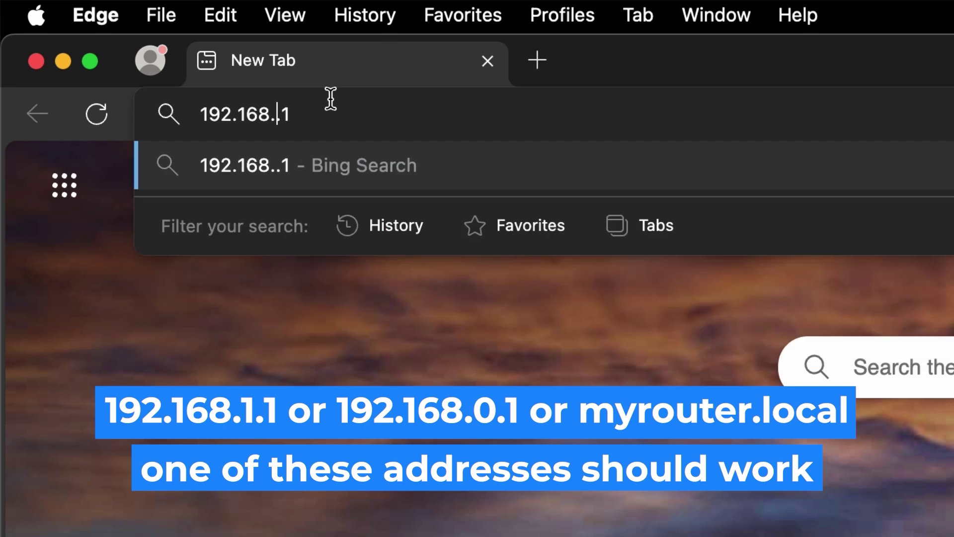
type("1")
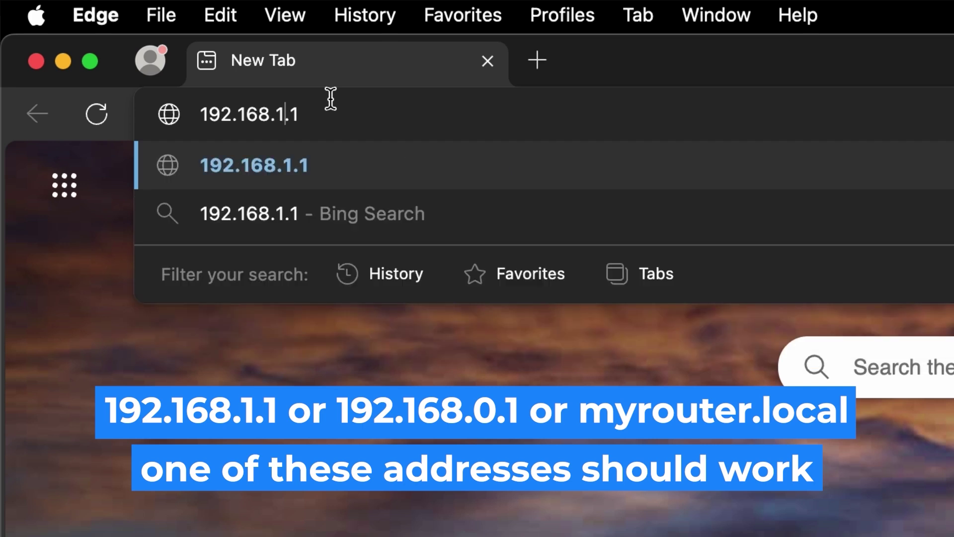
key("Return")
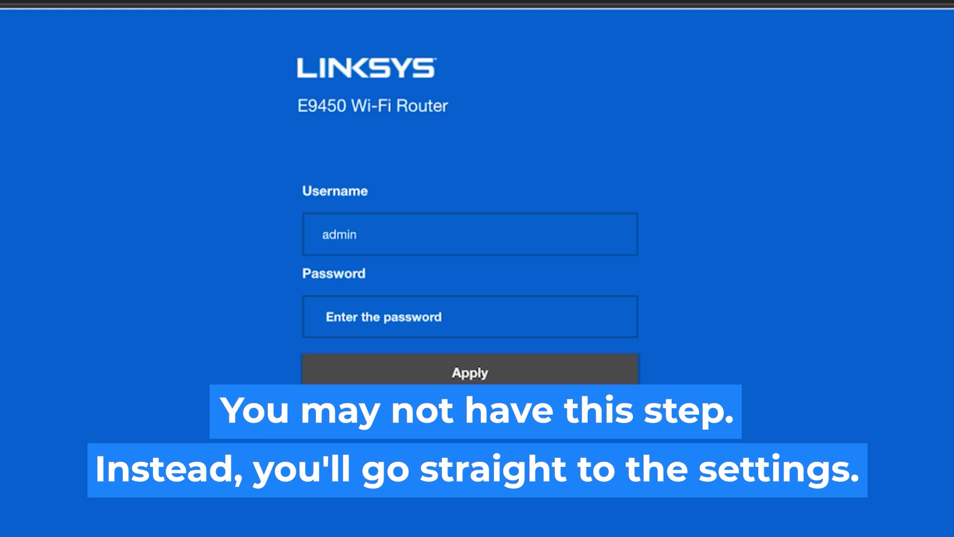
Sign in to the Linksys login page with the default administrator username and password
left_click(475, 320)
type("admin")
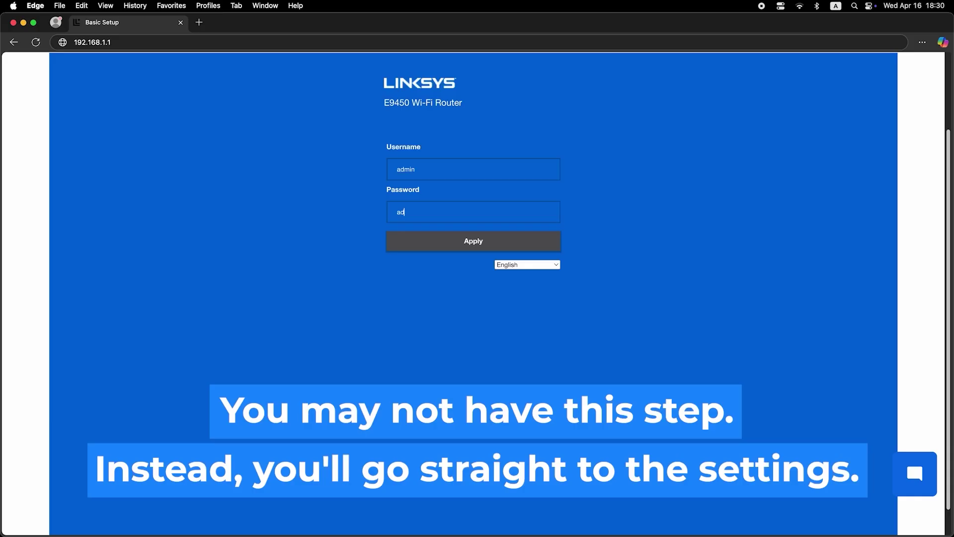
type("min")
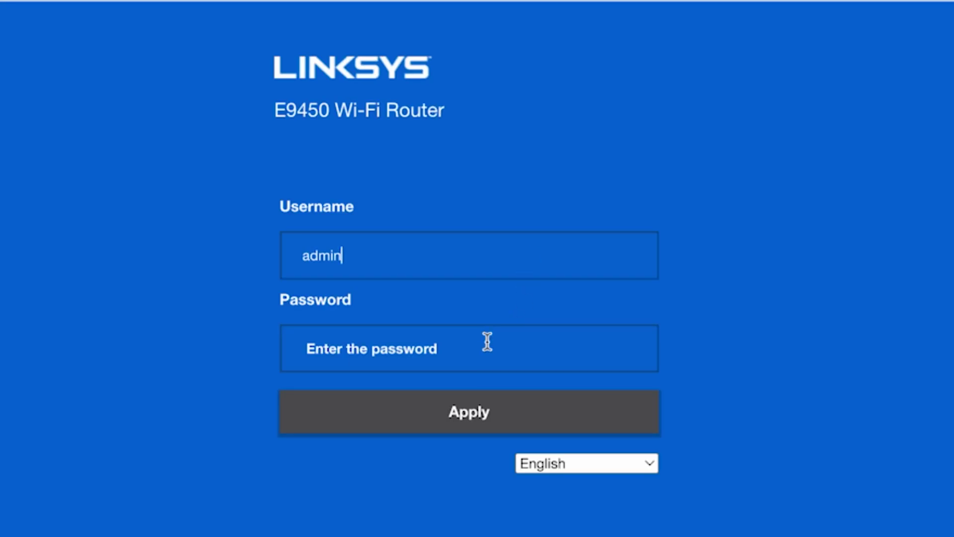
left_click(476, 351)
type("admin")
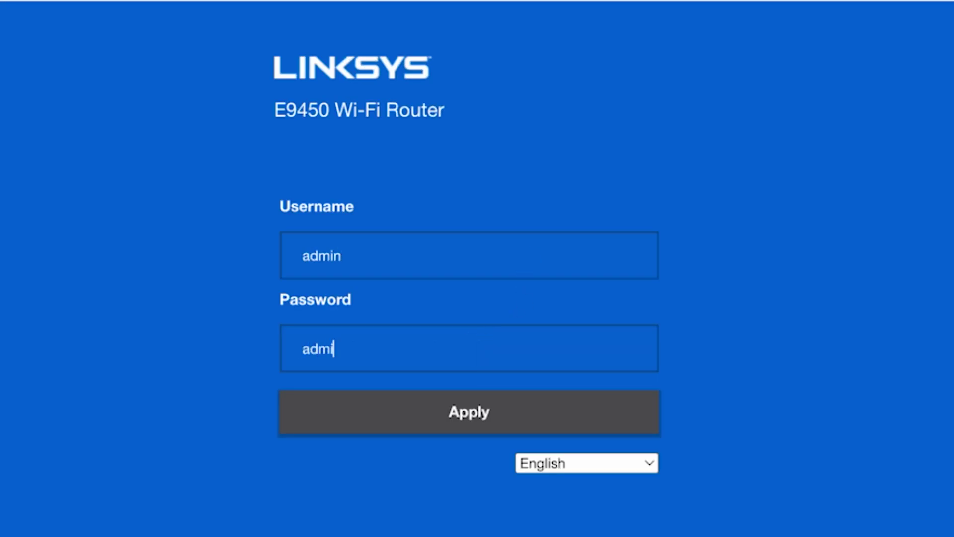
left_click(474, 410)
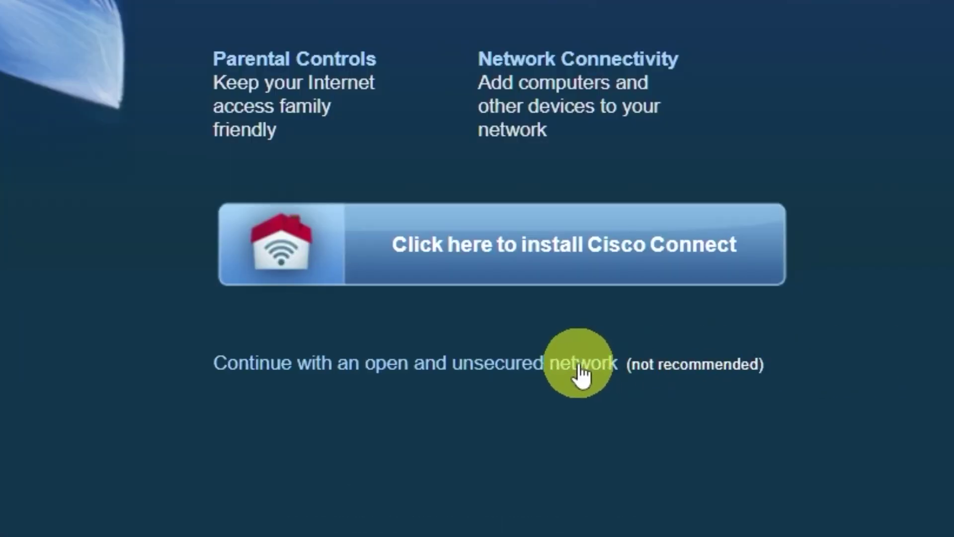
Continue with an open, unsecured network, acknowledge it, and dismiss the Cisco Connect warning
left_click(579, 366)
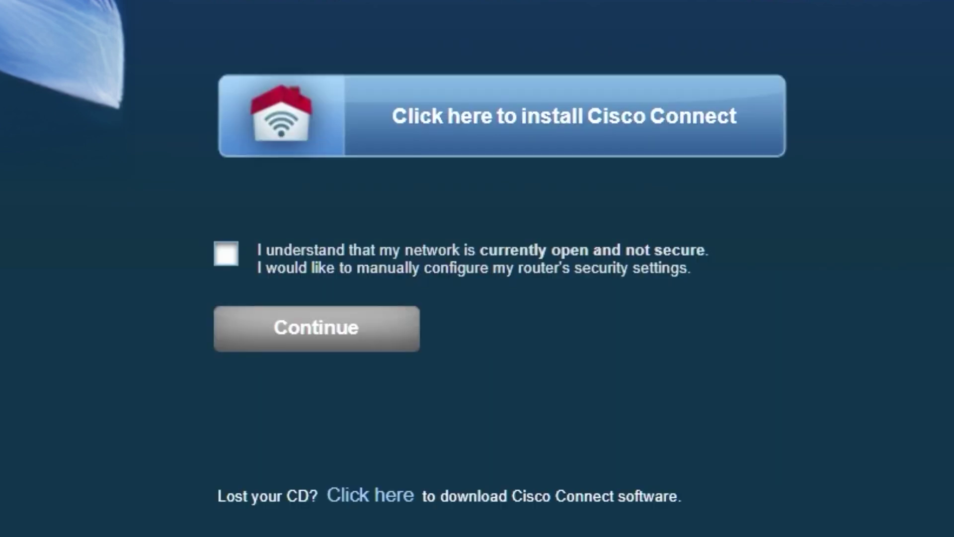
left_click(226, 254)
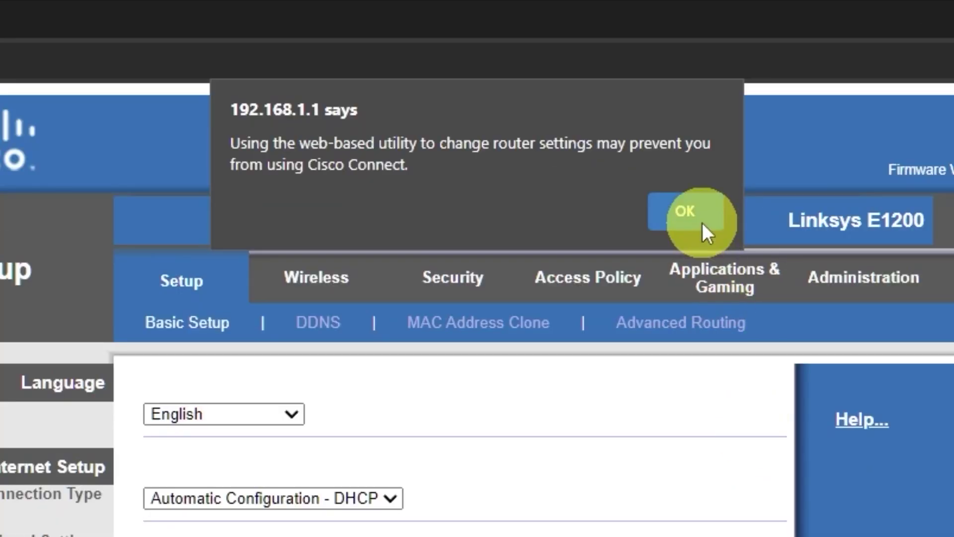
left_click(564, 88)
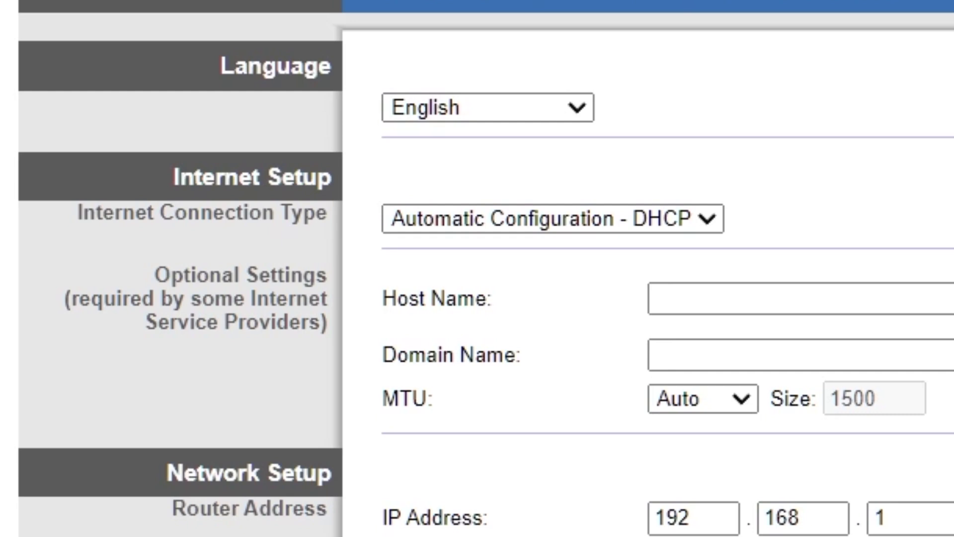
left_click(580, 107)
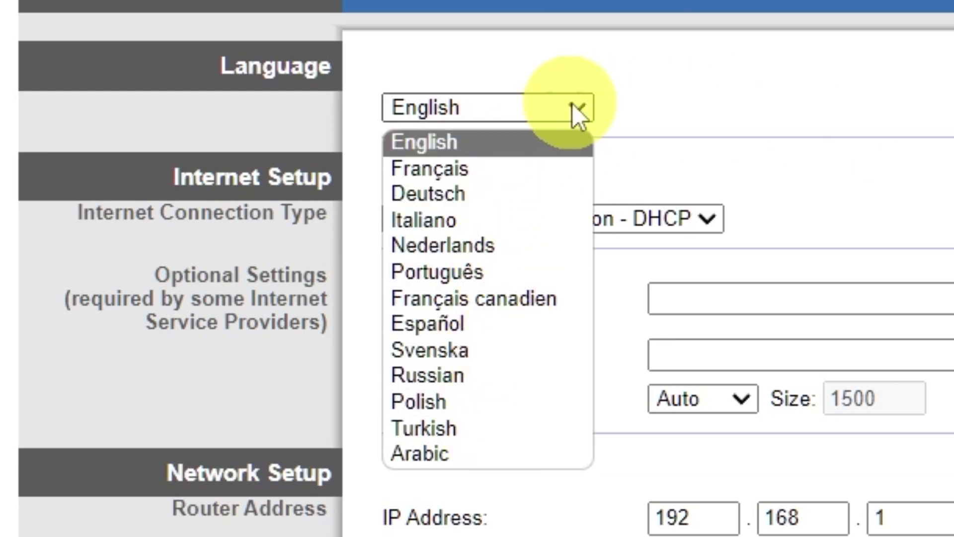
left_click(577, 107)
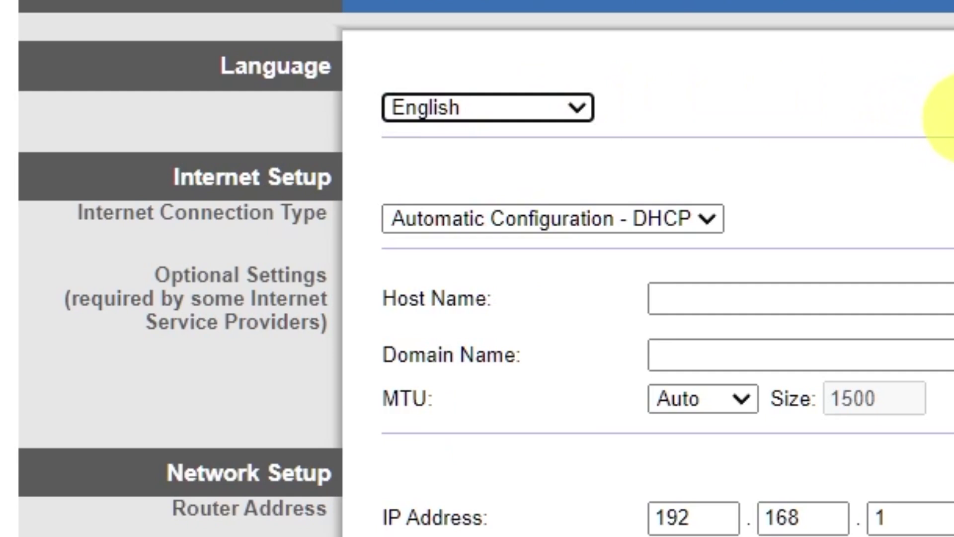
left_click(707, 219)
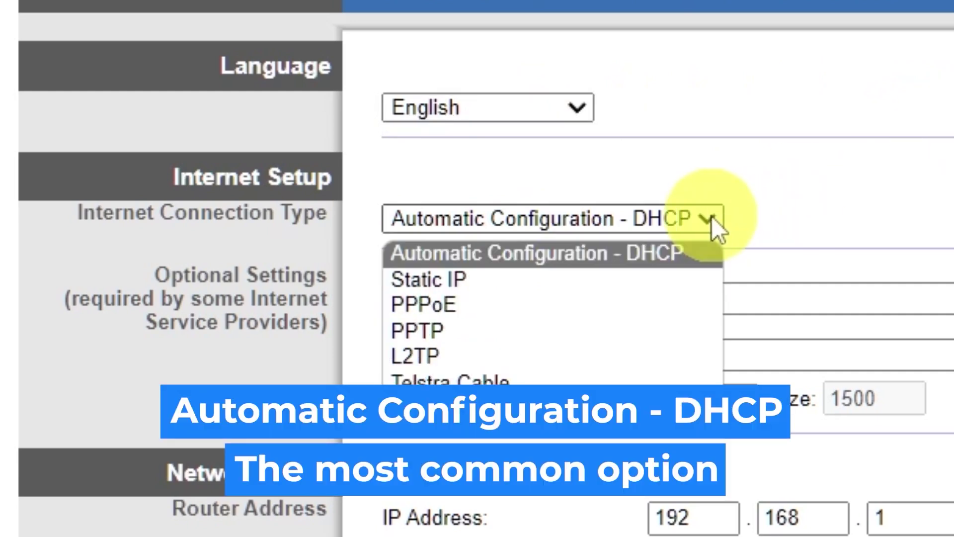
left_click(507, 279)
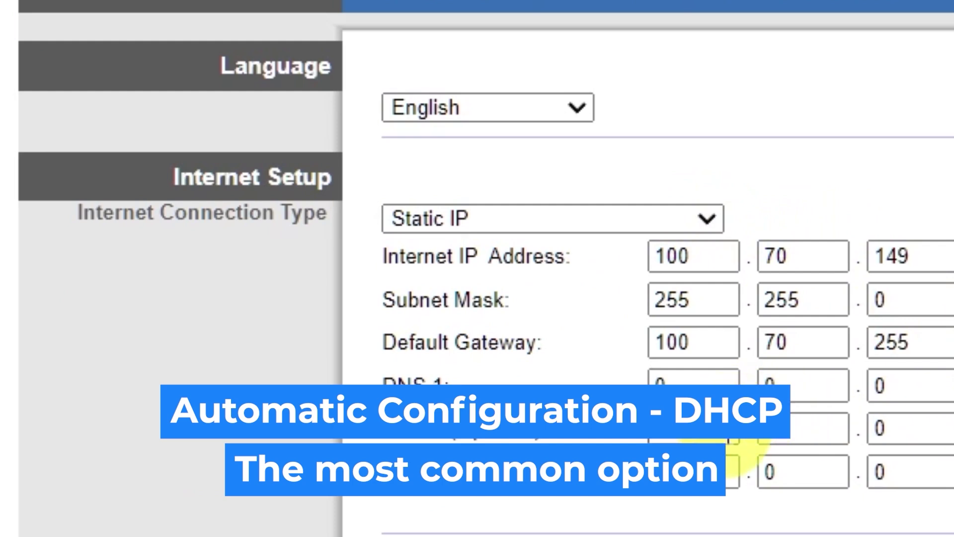
left_click(706, 220)
left_click(562, 300)
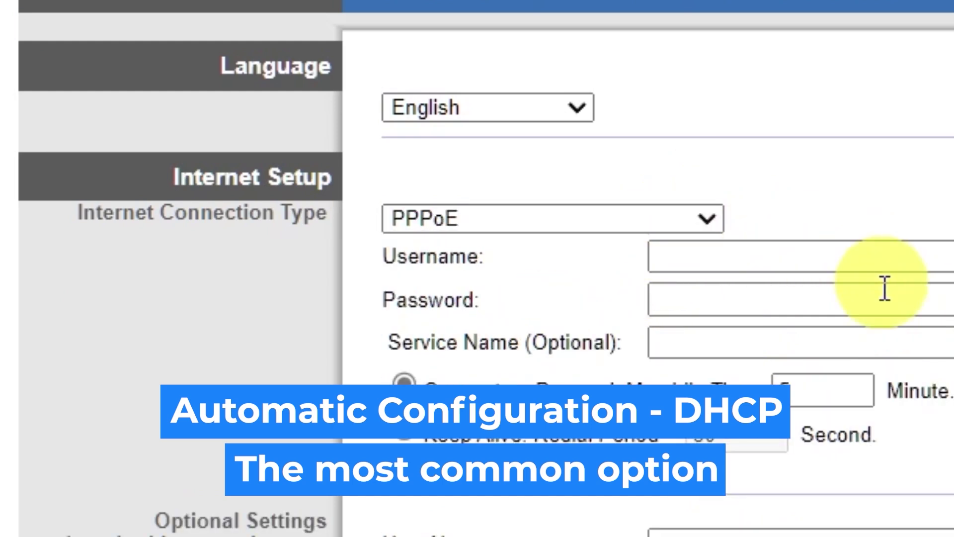
left_click(676, 222)
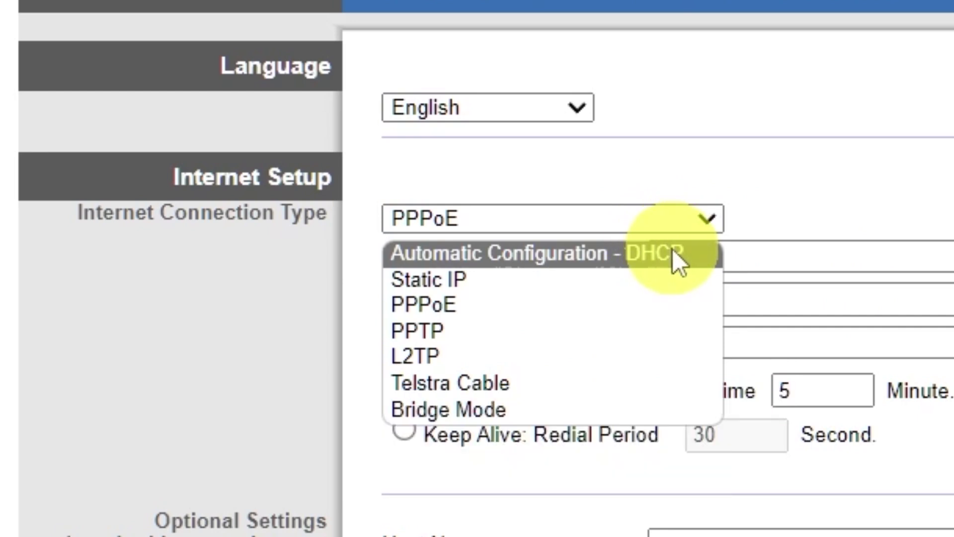
left_click(672, 250)
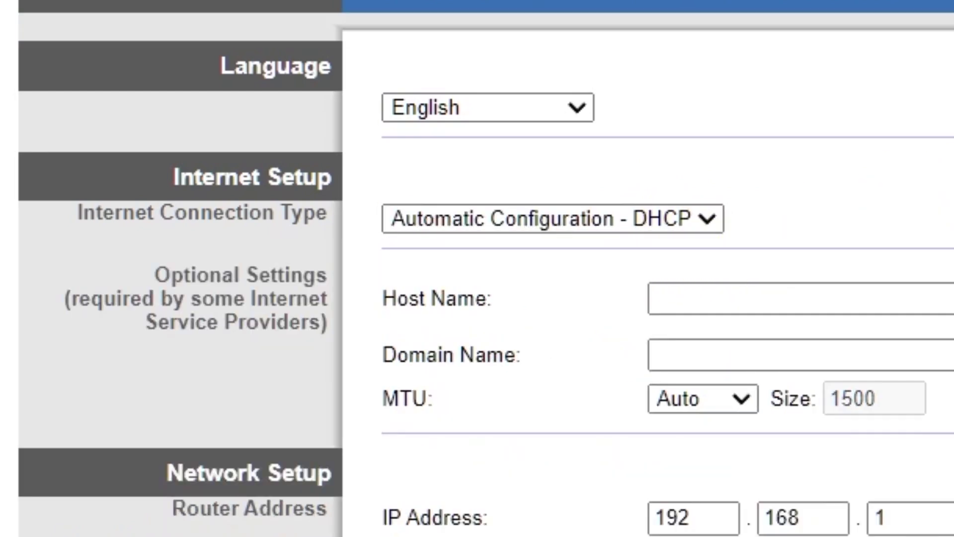
Choose (GMT-09:00) Alaska in the Time Zone list under Time Settings
scroll(944, 145, "down", 5)
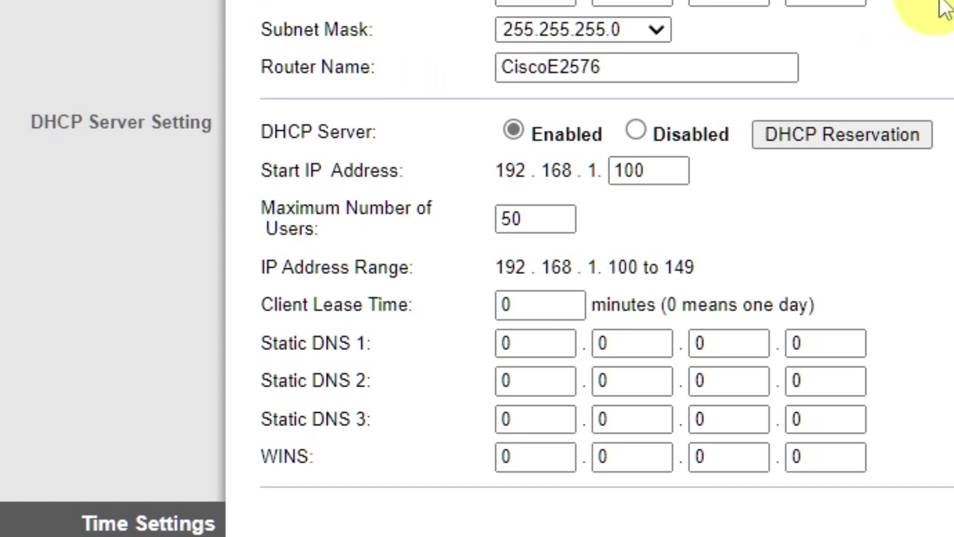
scroll(943, 8, "down", 5)
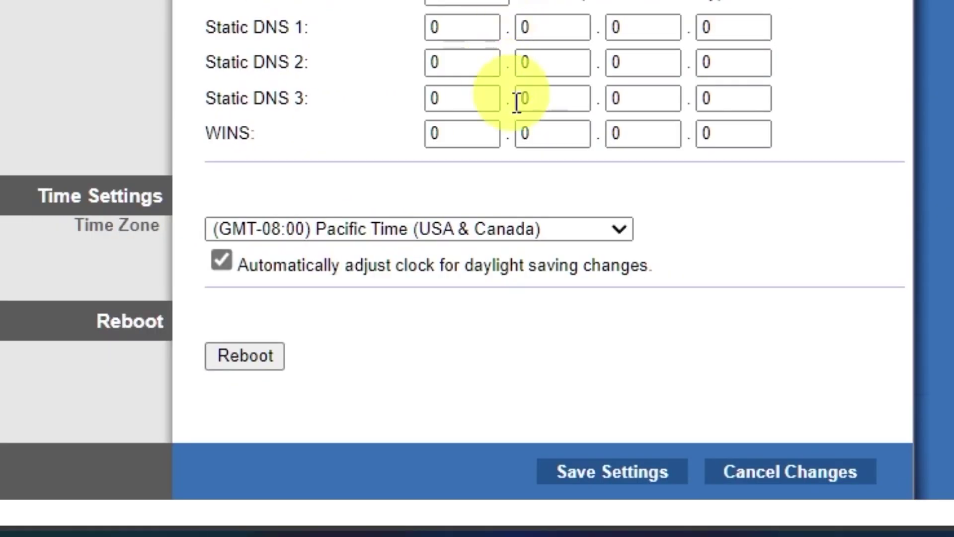
left_click(618, 228)
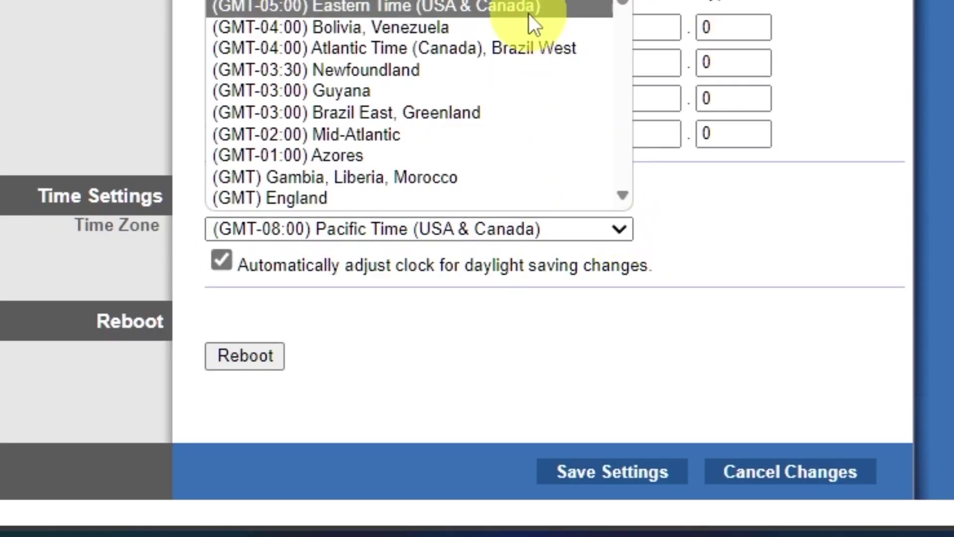
scroll(521, 25, "down", 5)
scroll(520, 28, "up", 5)
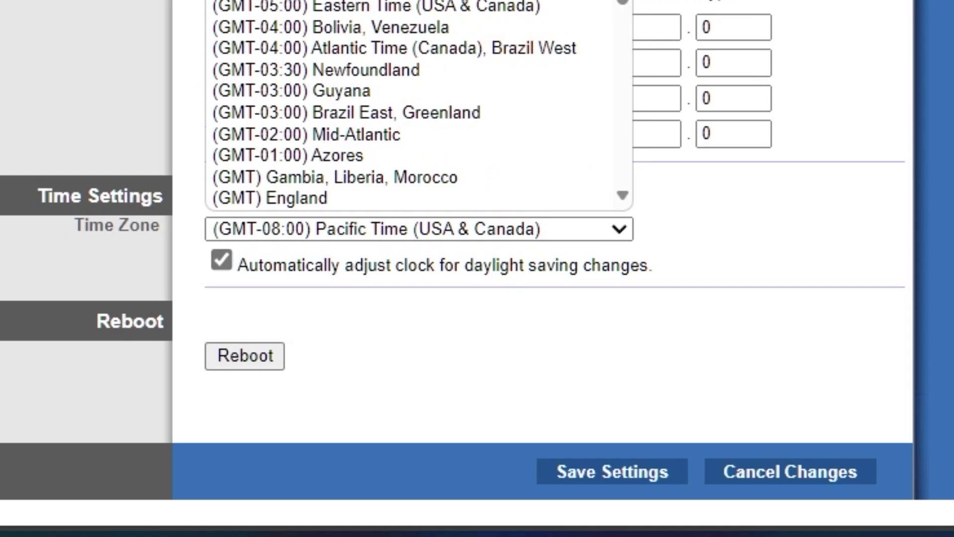
key("Up")
key("Return")
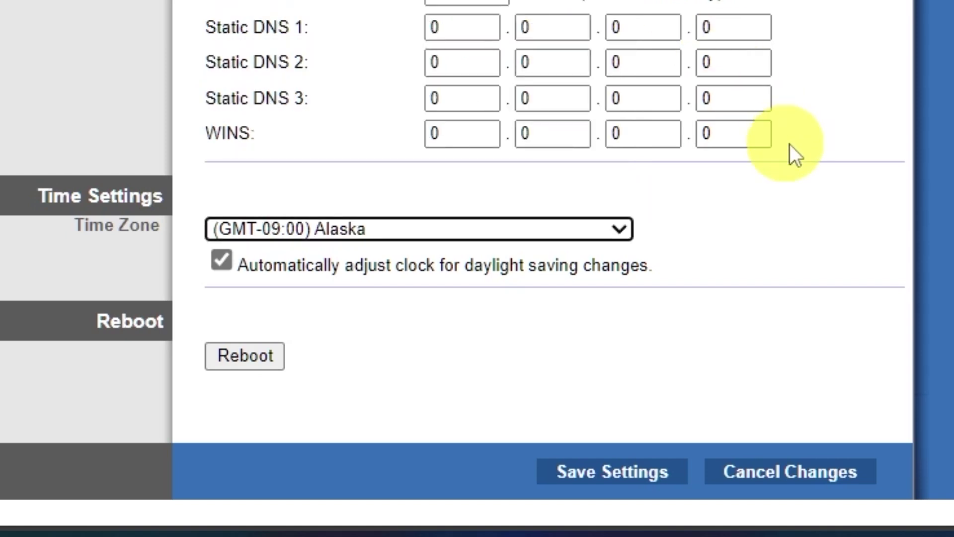
Save the Basic Setup changes, then shorten the SSID from CiscoE2576 to Cisco and save
left_click(629, 471)
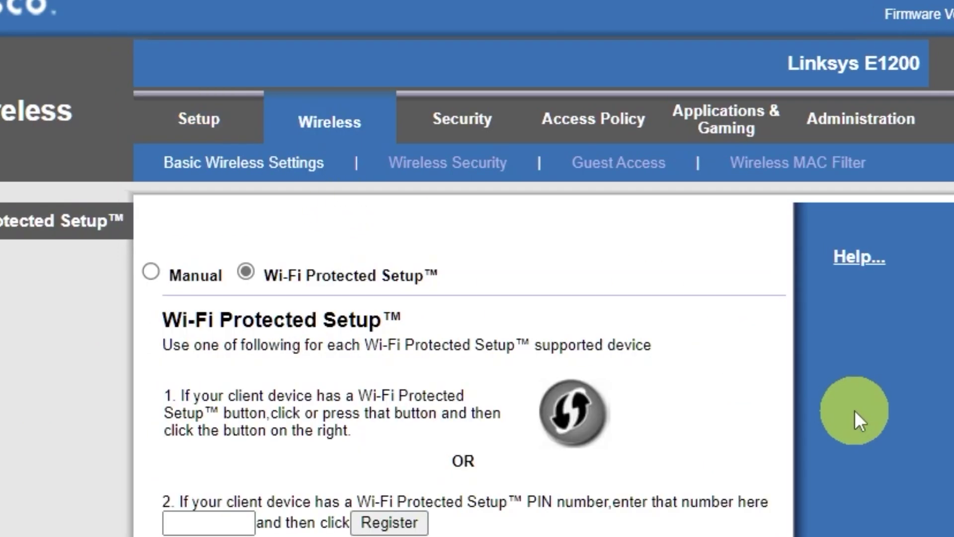
left_click(151, 271)
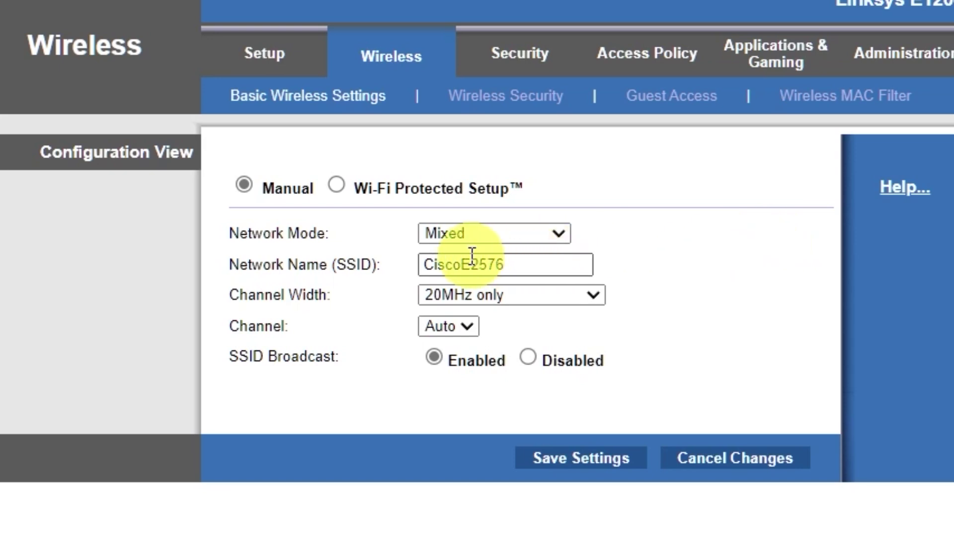
left_click_drag(462, 264, 646, 276)
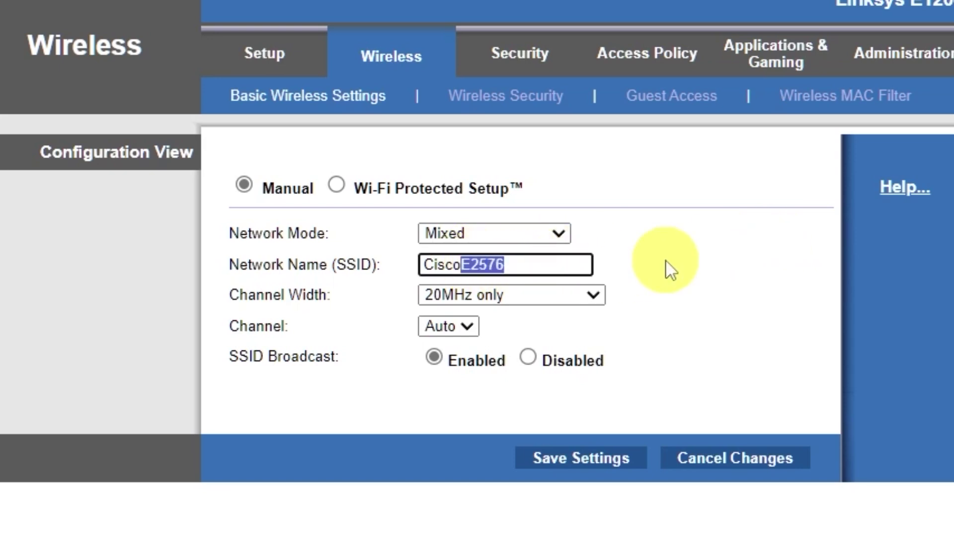
key("BackSpace")
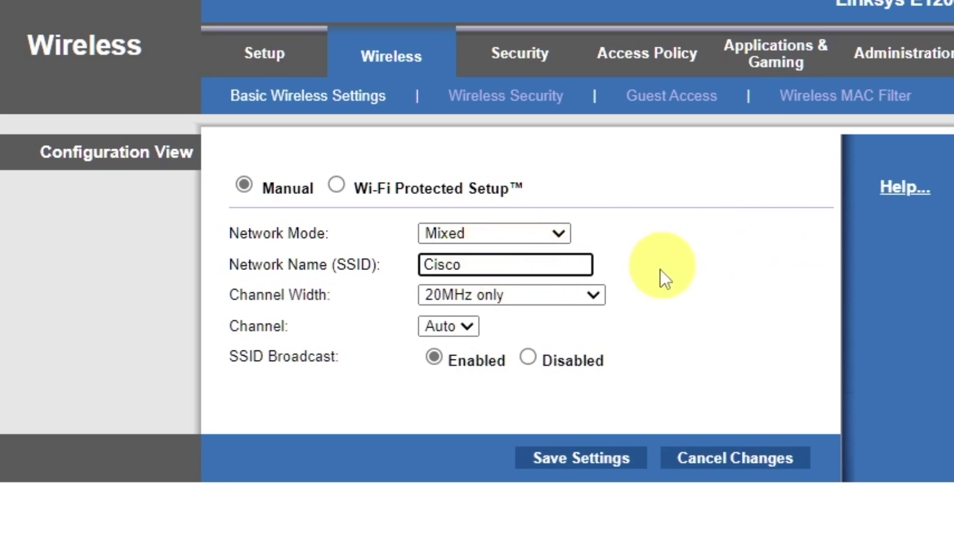
left_click(592, 462)
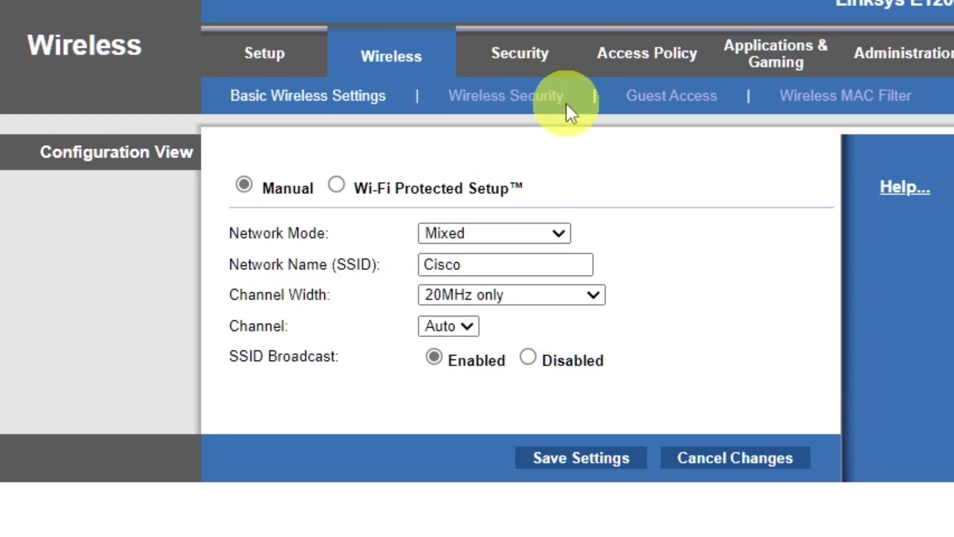
Set wireless security to WPA2/WPA Mixed Mode with a network passphrase and save
left_click(549, 107)
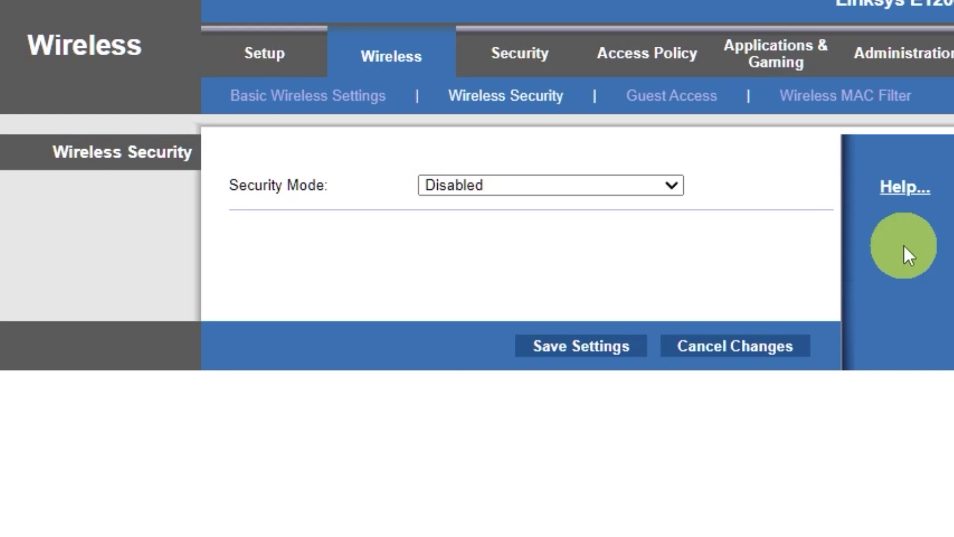
left_click(667, 190)
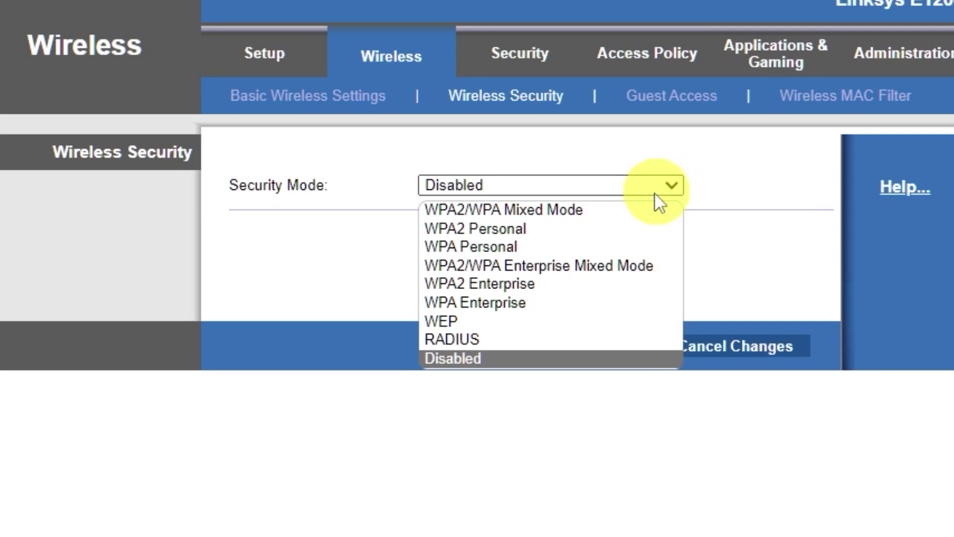
left_click(581, 209)
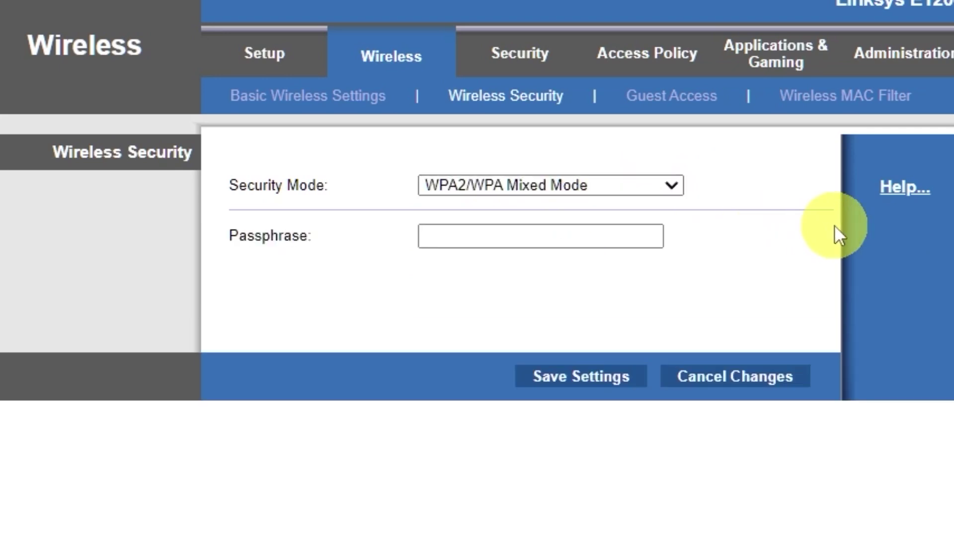
left_click(612, 234)
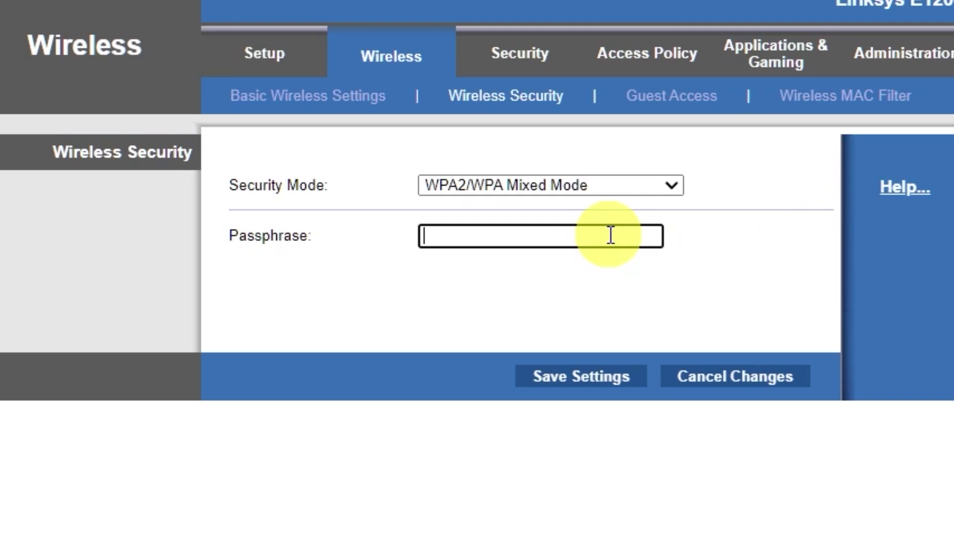
type("1234567")
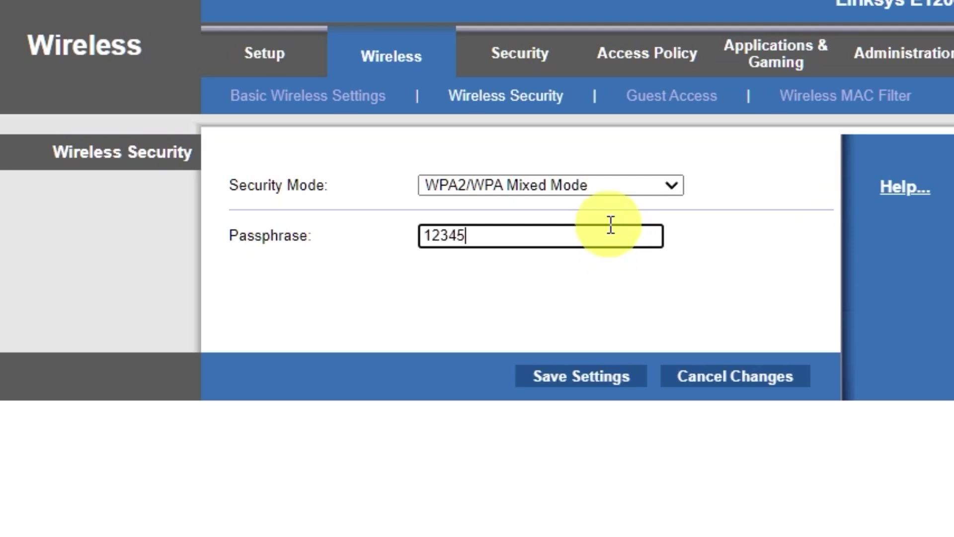
type("89")
left_click(581, 382)
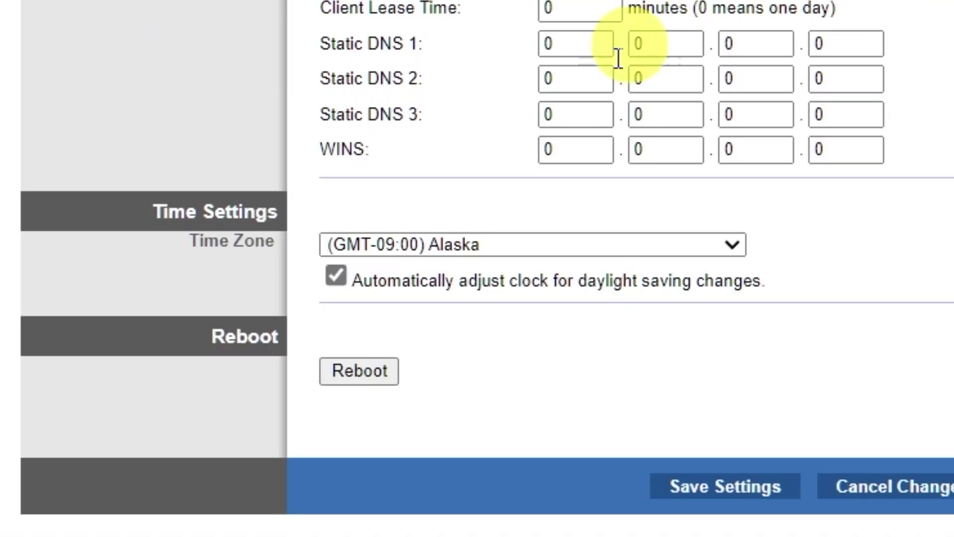
Reboot the router from the Basic Setup page and confirm the prompt
left_click(396, 371)
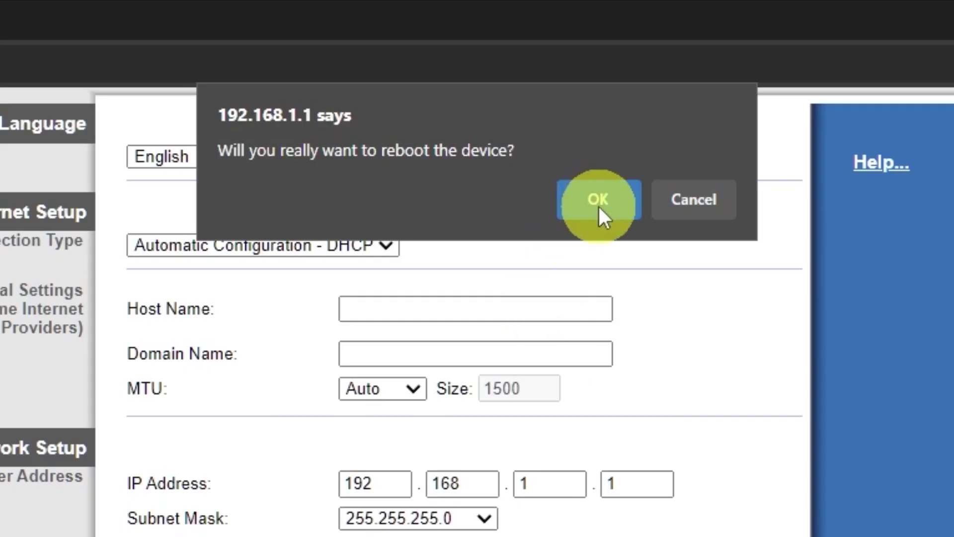
left_click(598, 204)
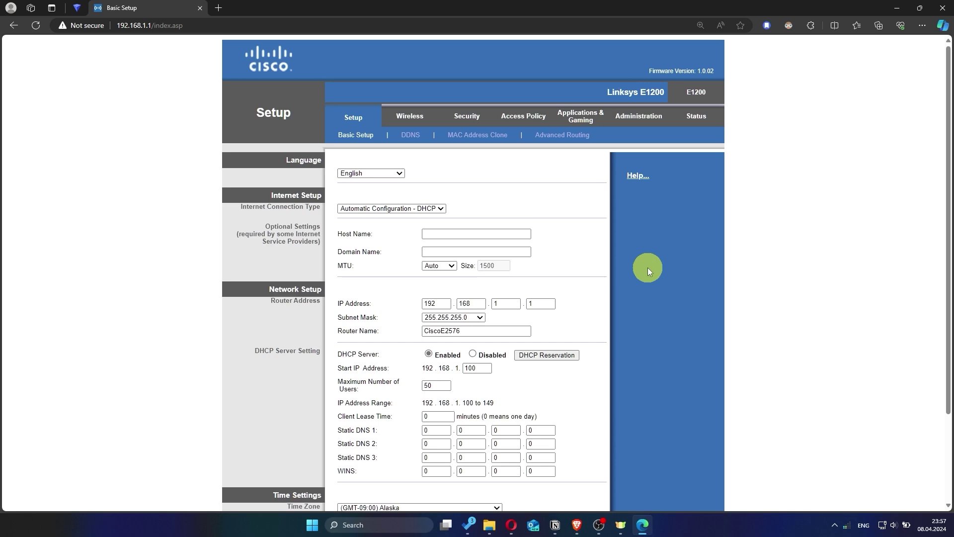
left_click(224, 8)
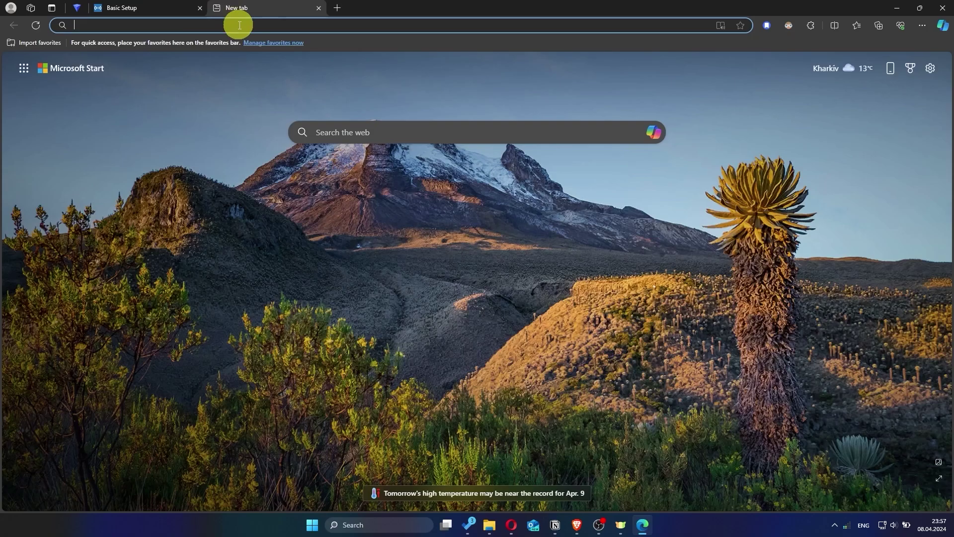
type("hhh")
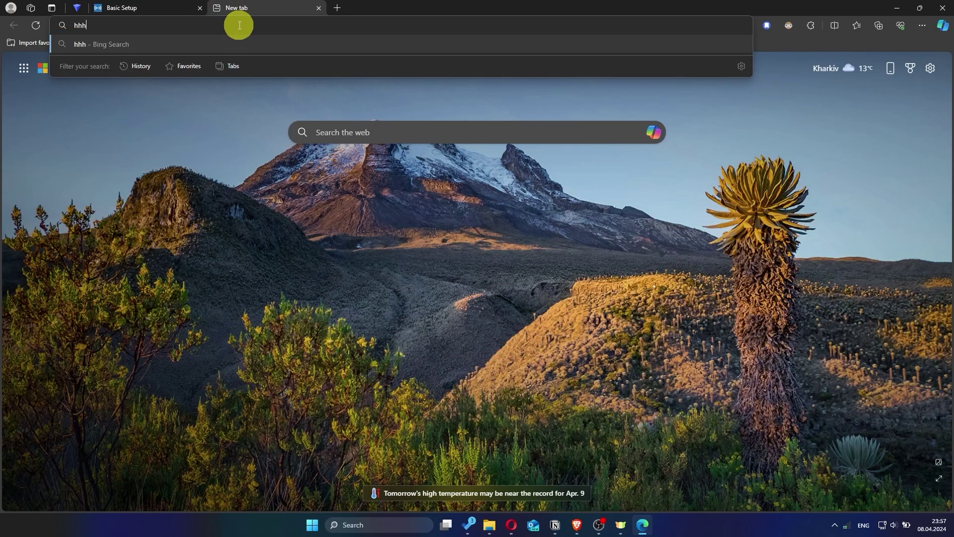
key("Return")
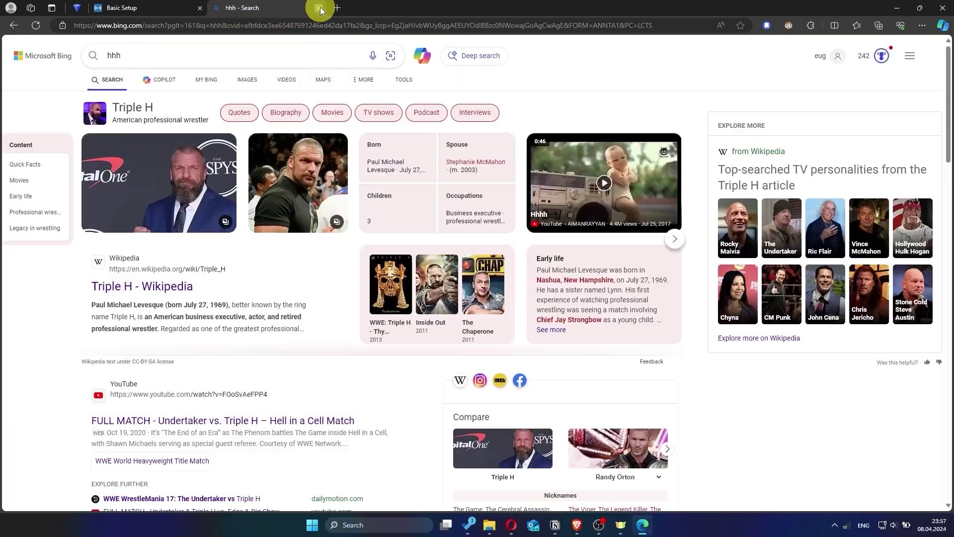
left_click(319, 8)
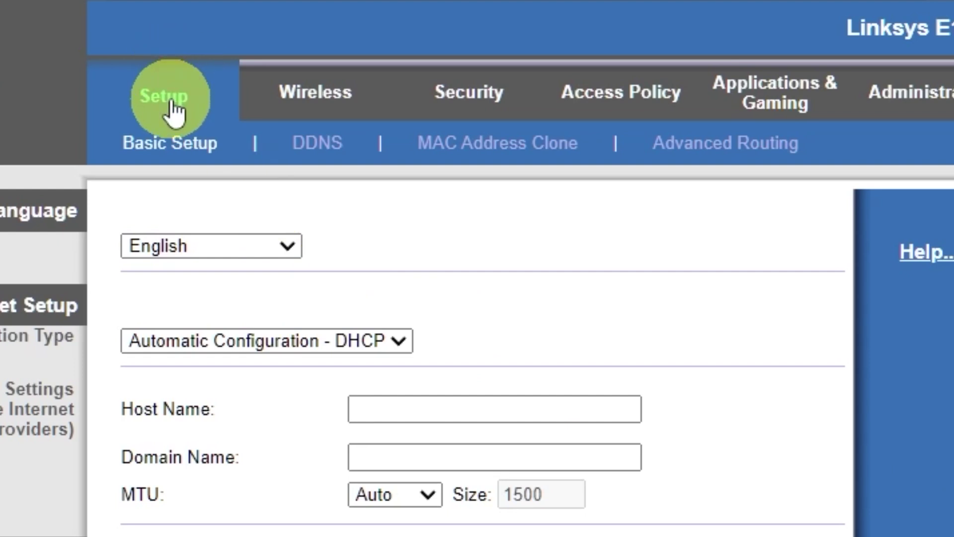
Enable MAC Address Clone and copy this PC's MAC address into the router
left_click(512, 158)
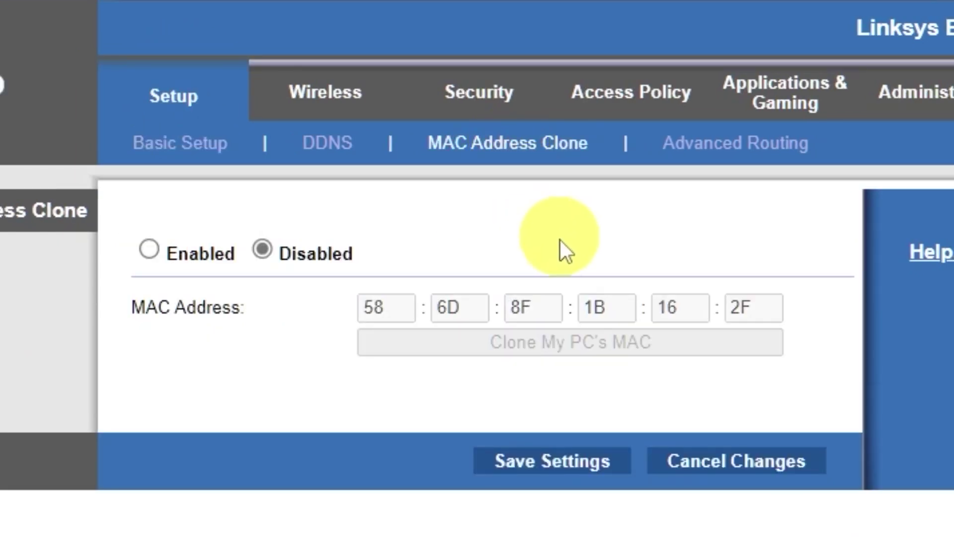
left_click(152, 247)
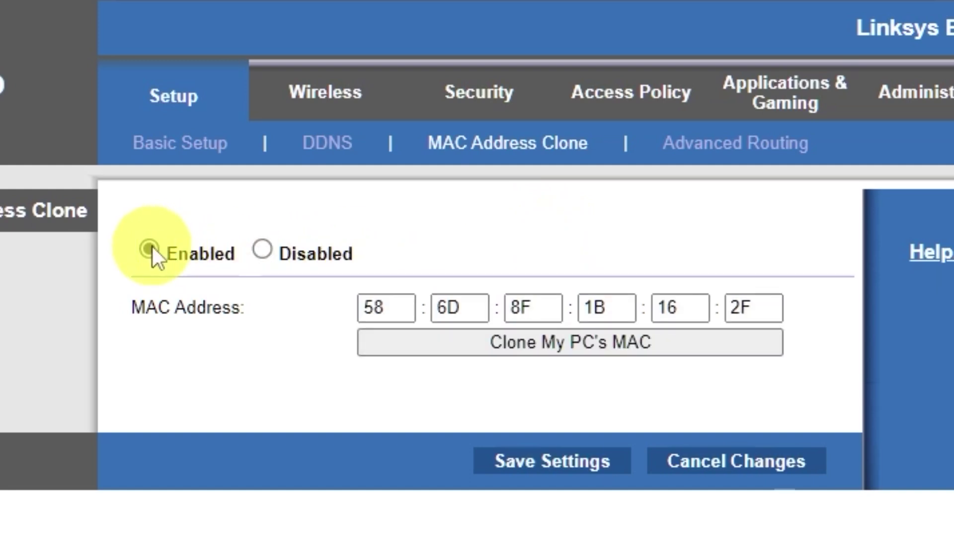
left_click(600, 345)
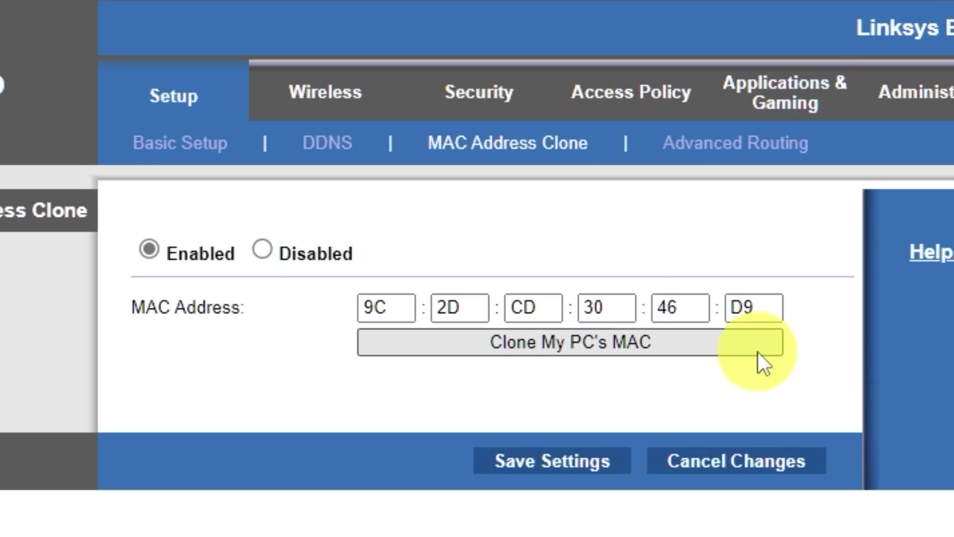
Reboot the router again from the Basic Setup page, confirming with OK
left_click(162, 99)
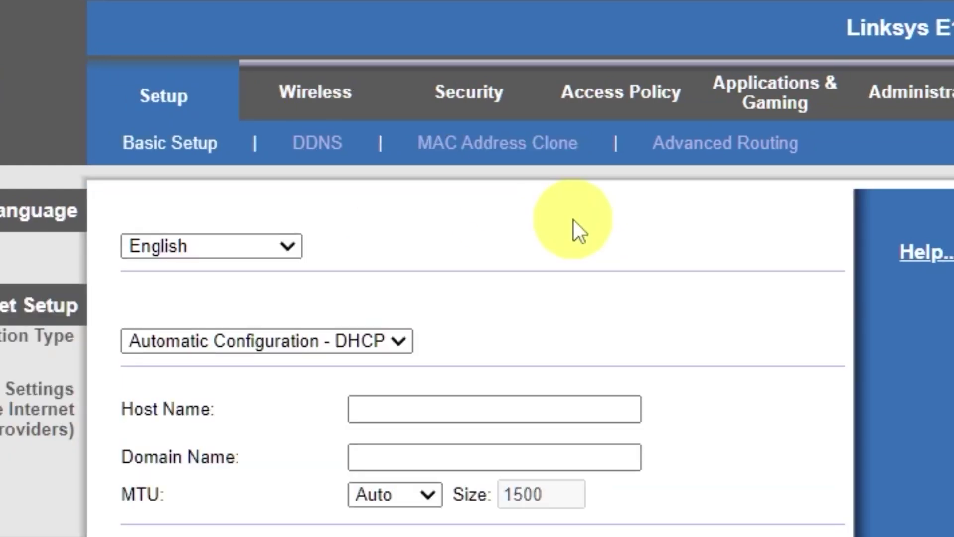
scroll(387, 377, "down", 10)
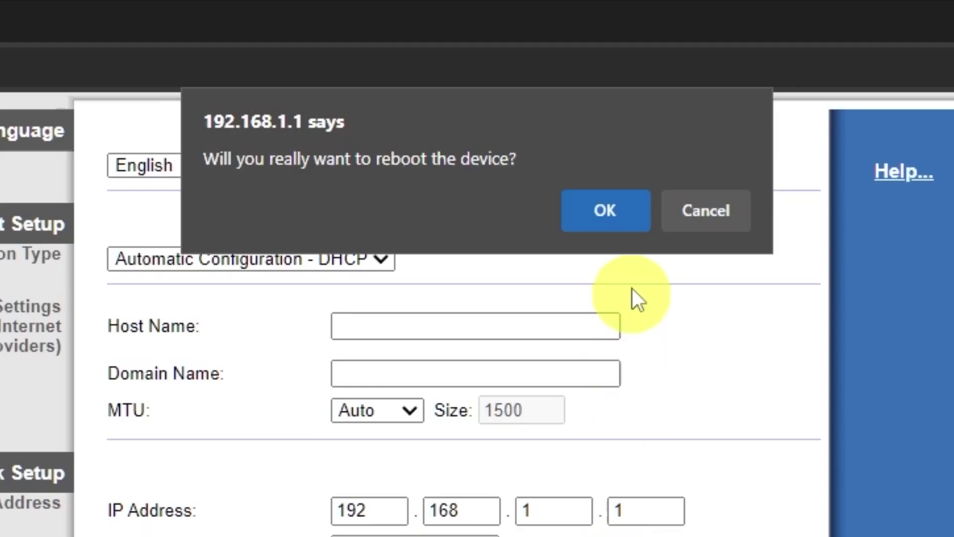
left_click(631, 216)
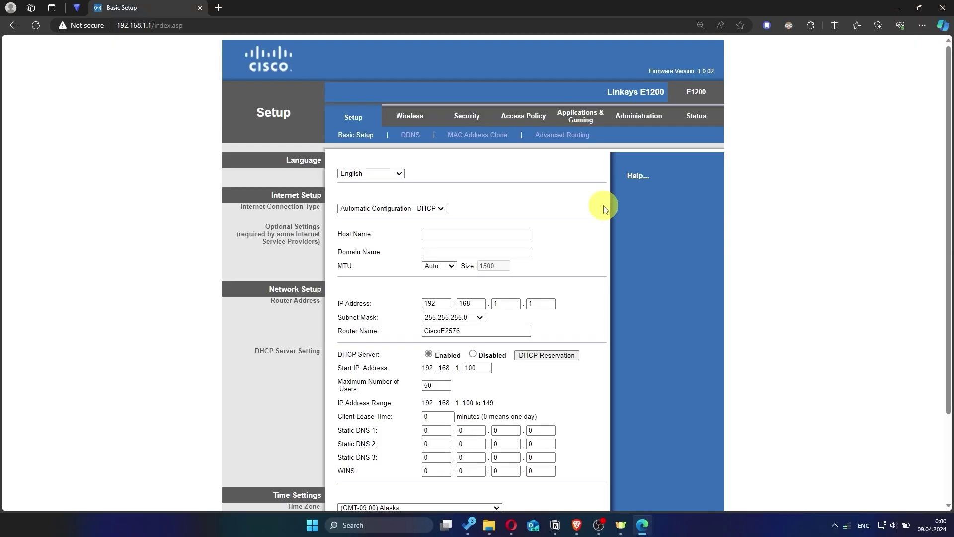
left_click(219, 8)
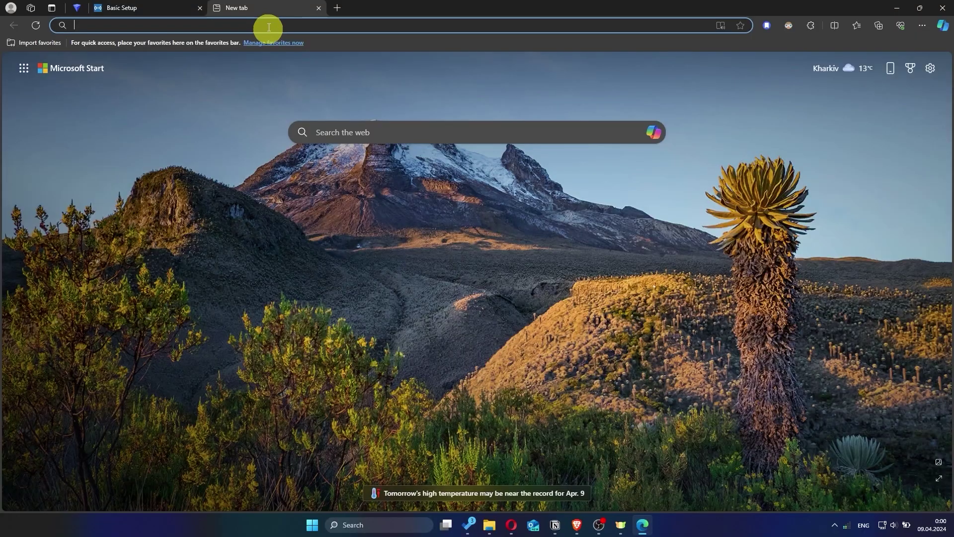
type("hhh")
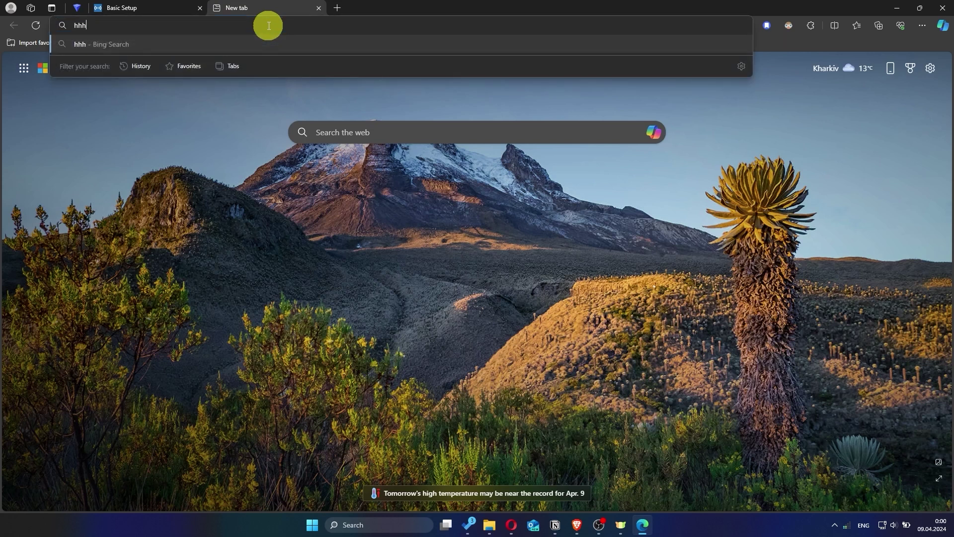
key("Return")
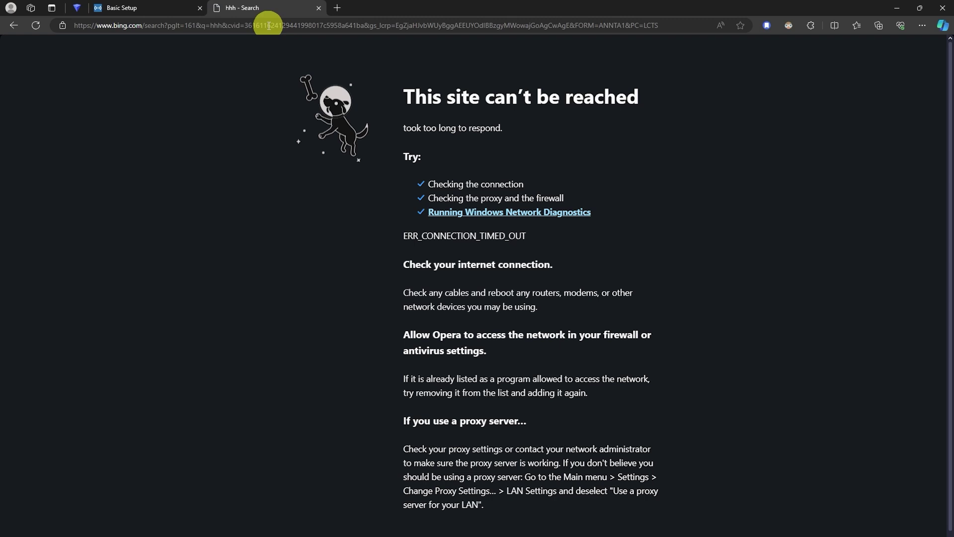
left_click(318, 8)
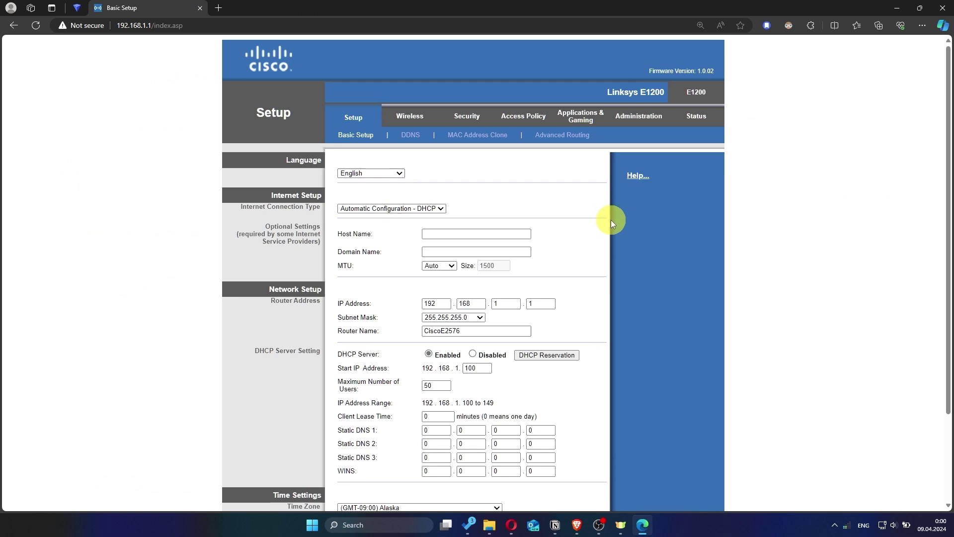